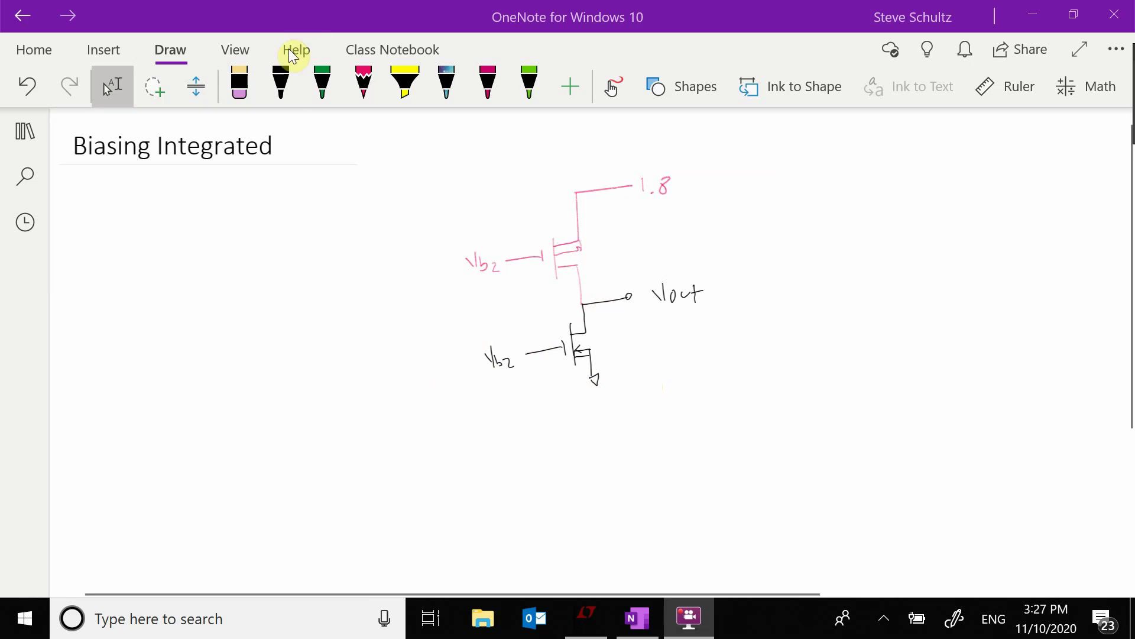
- Sketch an NMOS in black ink with gate bias Vb1 and a wire to a Vout source, then return to LTspice
click(289, 93)
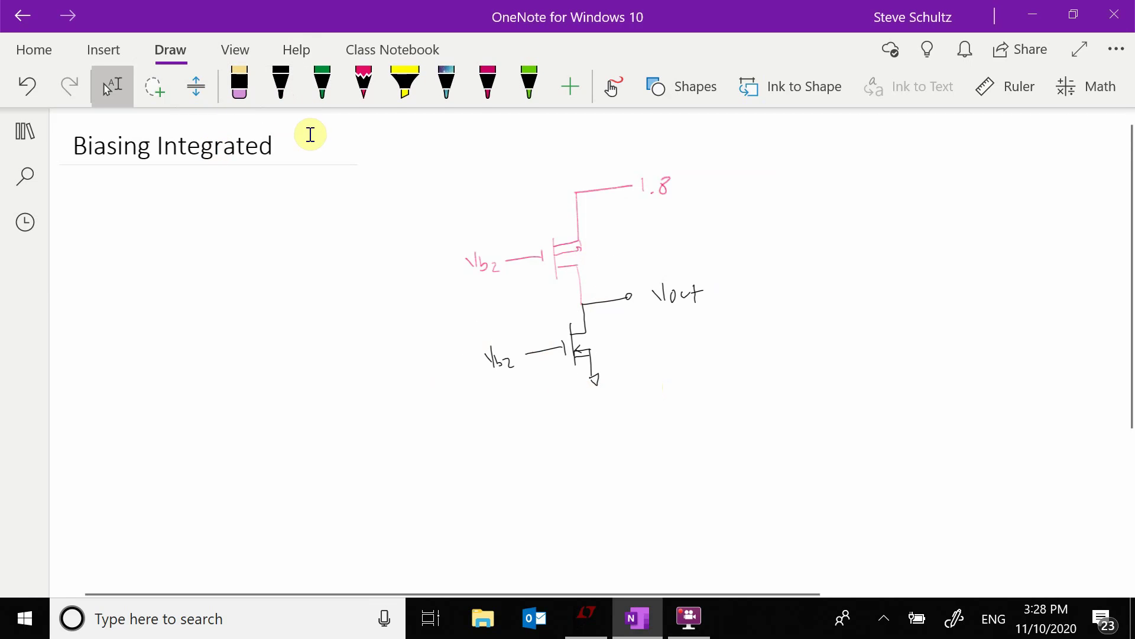
drag(182, 240, 169, 301)
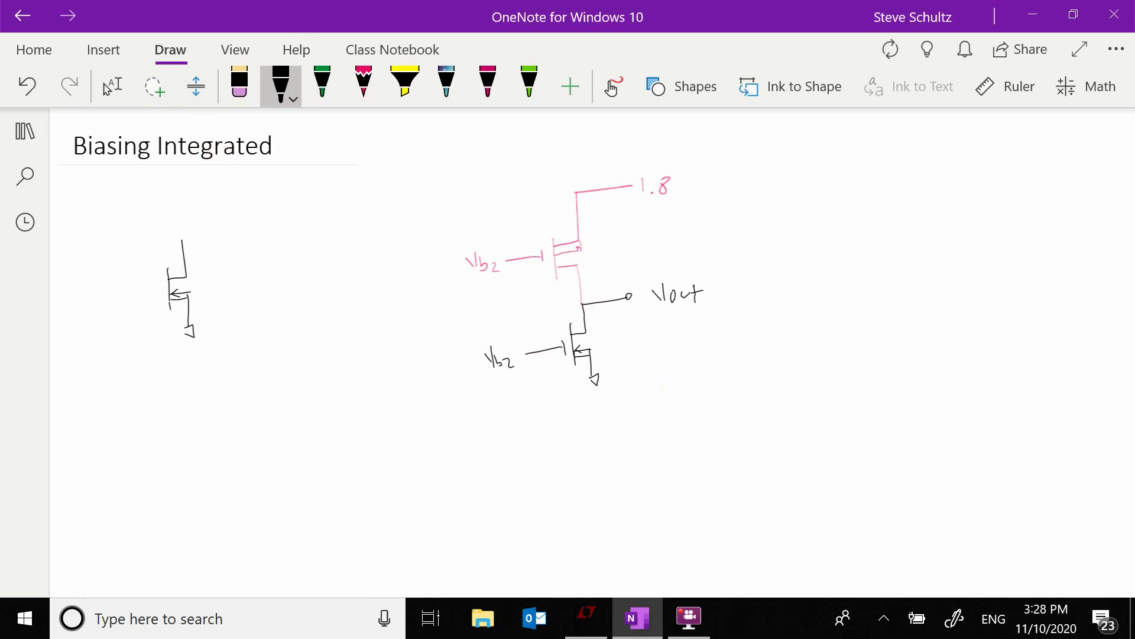
mouse_move(184, 239)
mouse_down()
mouse_move(243, 236)
mouse_move(246, 285)
mouse_move(260, 258)
mouse_move(299, 266)
mouse_up()
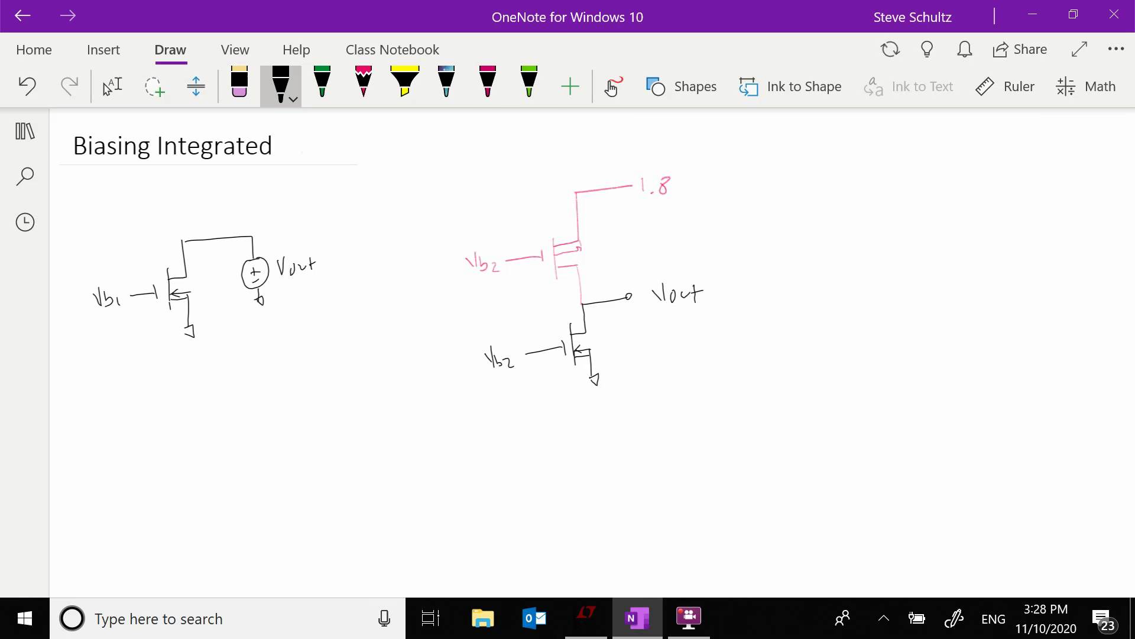
key(Escape)
click(587, 616)
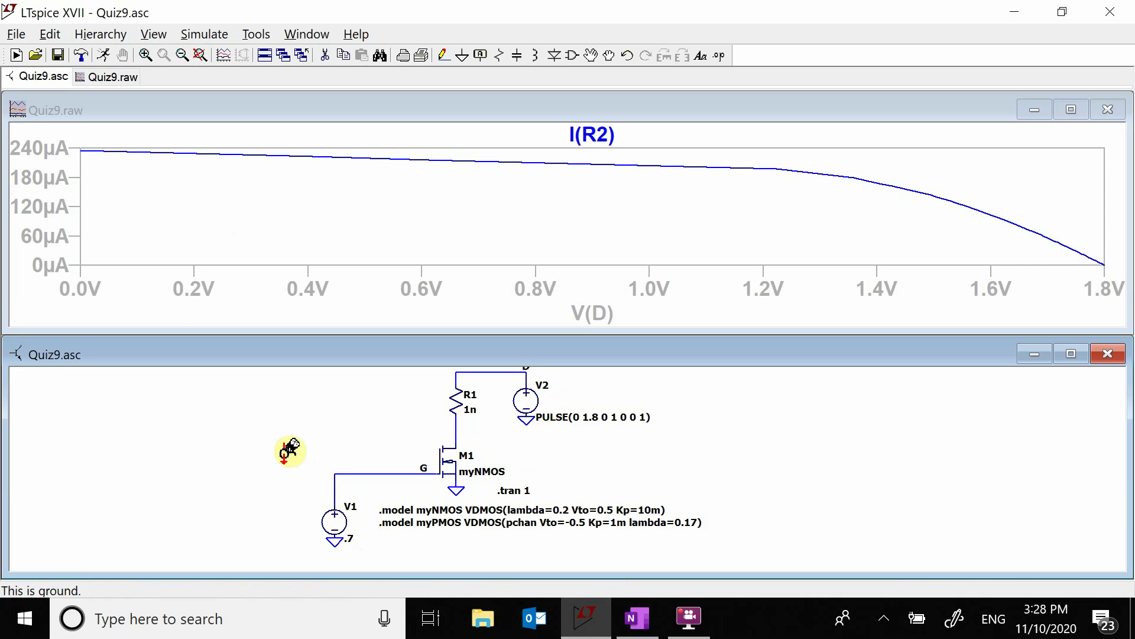
- Rerun the simulation and probe the current through R1
click(106, 54)
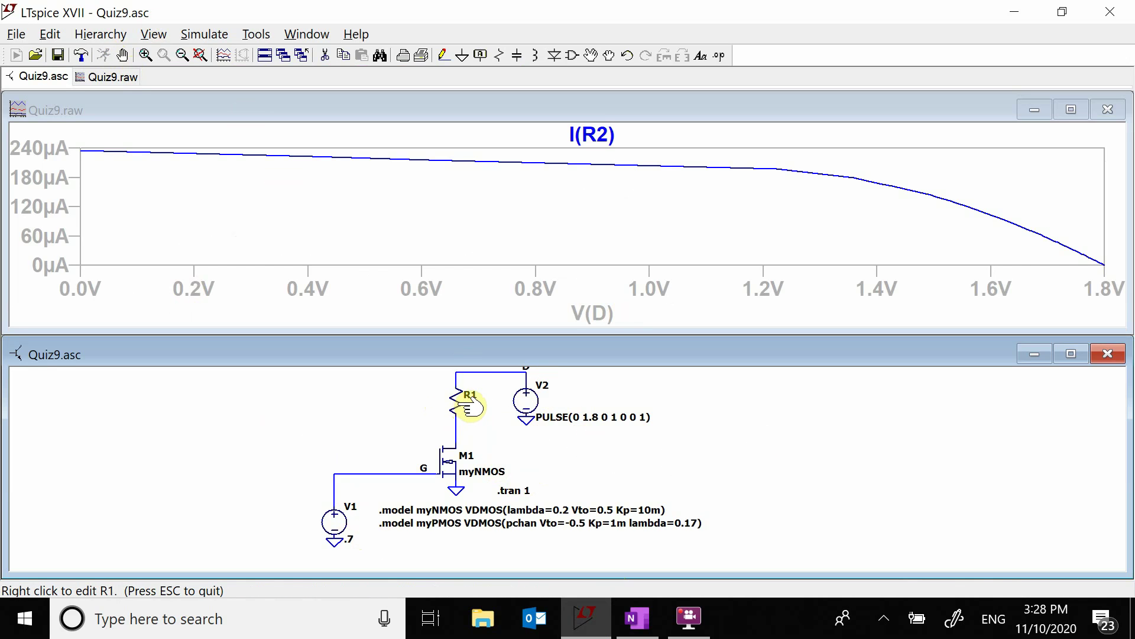
scroll(766, 438, down, 1)
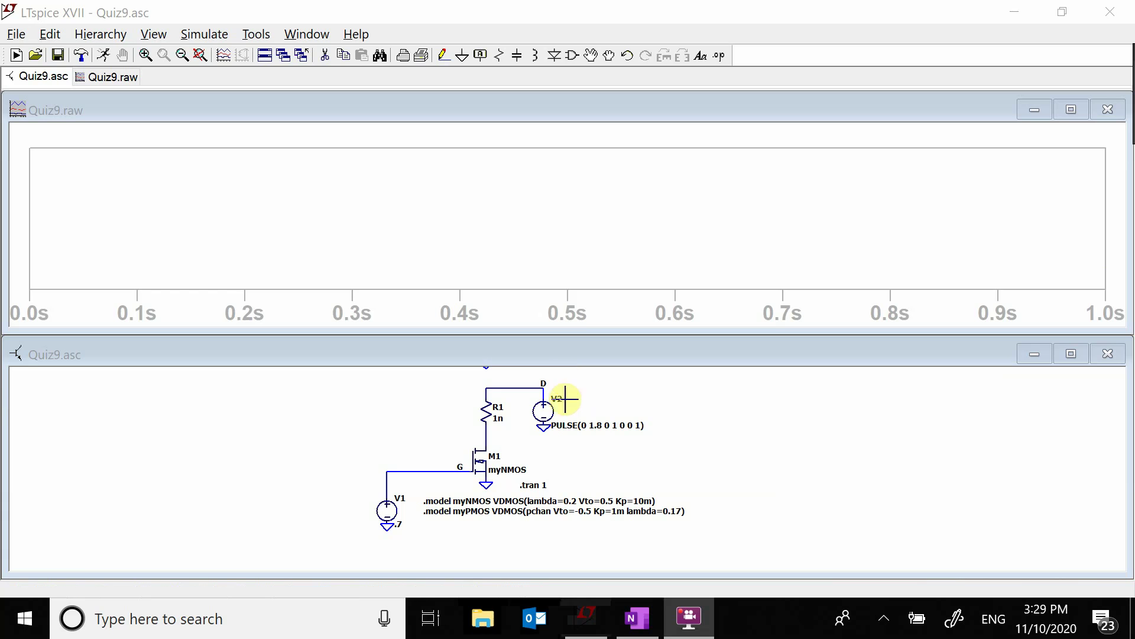
click(487, 407)
- Plot I(R1) against V(D) on the horizontal axis and autorange the current axis
right_click(588, 314)
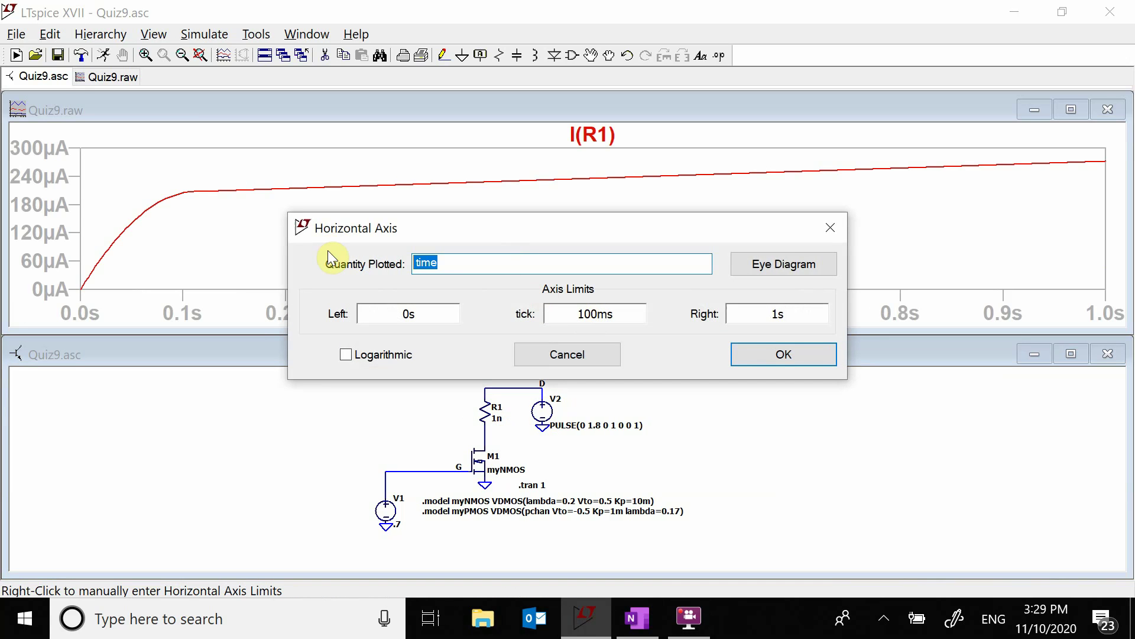
text(V(D)
key(Return)
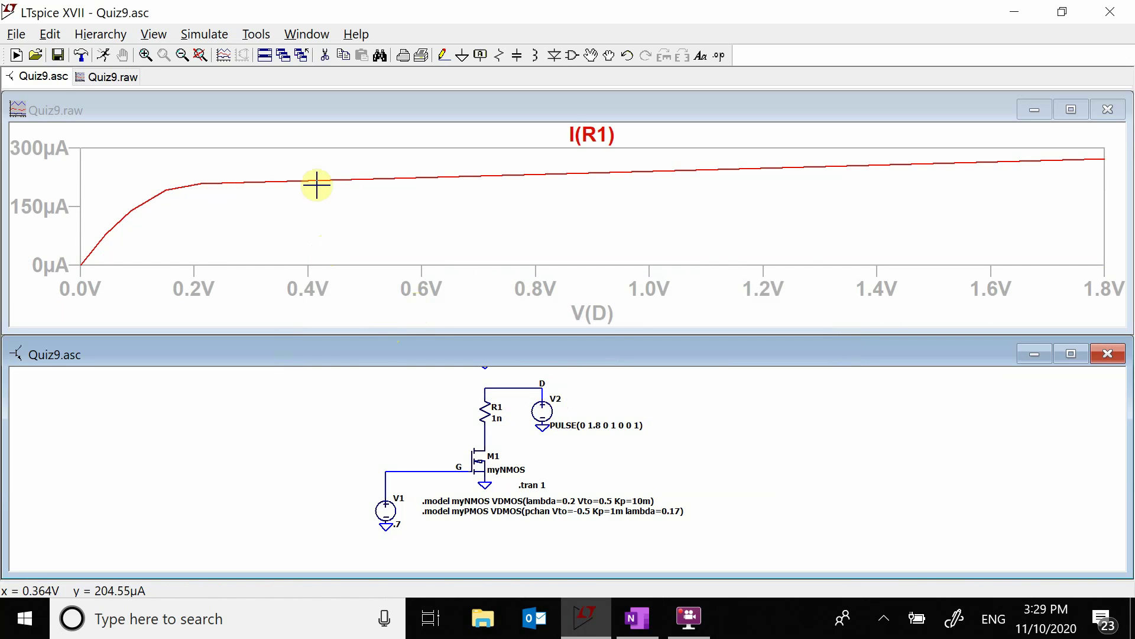
right_click(750, 165)
click(923, 198)
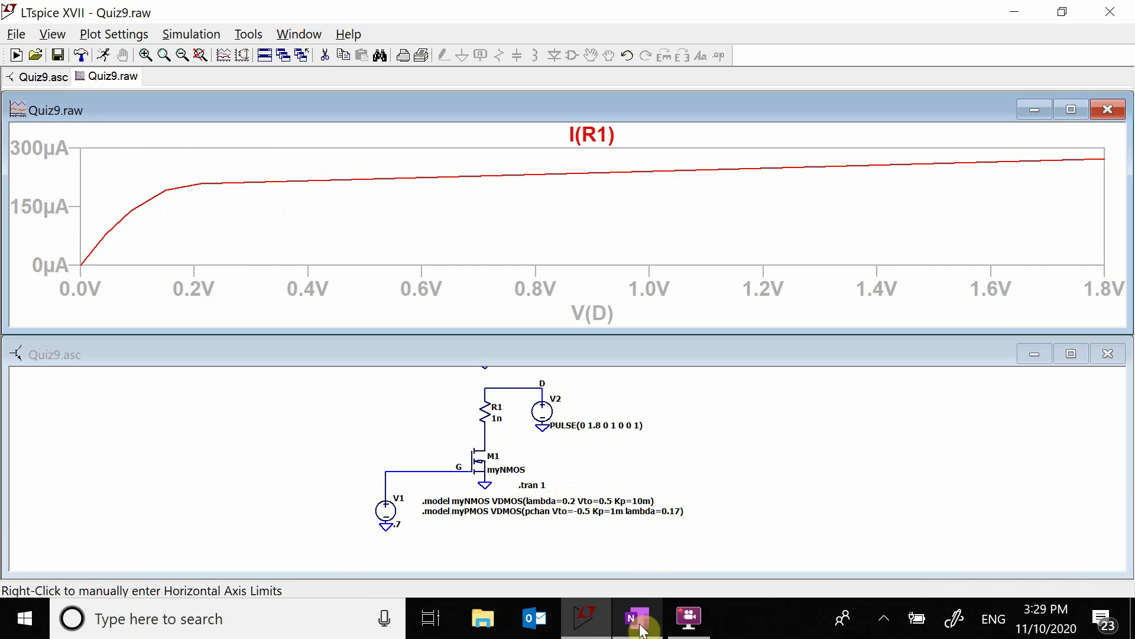
click(628, 603)
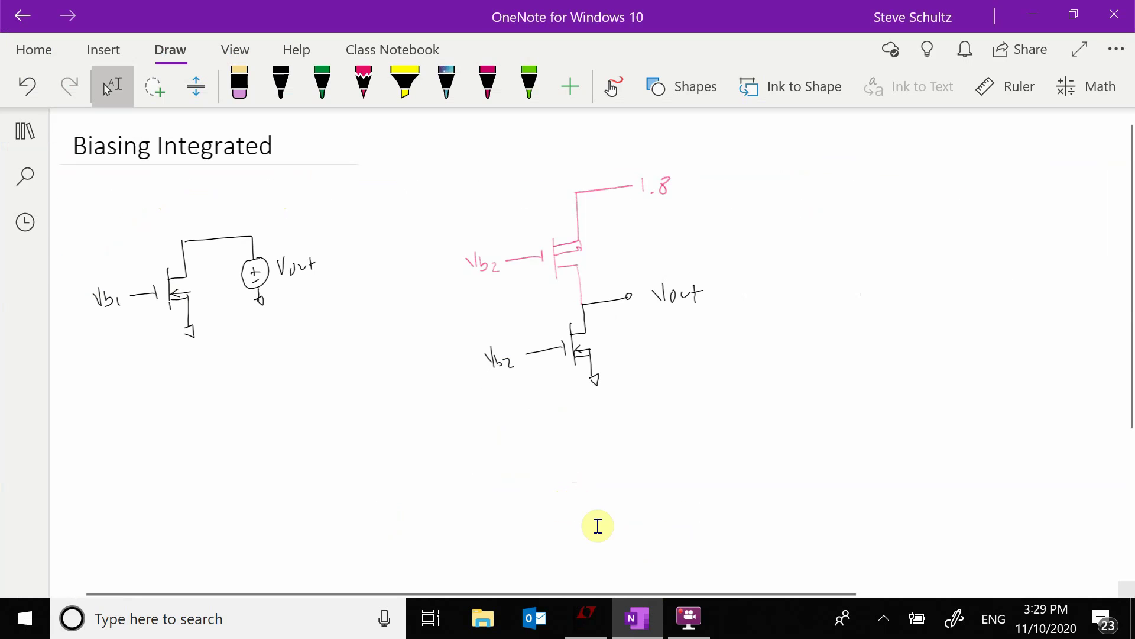
- Add a current arrow at the drain and write I_D = ½Kp1(...)²(1+λV_DS) below the circuit
drag(192, 252, 210, 267)
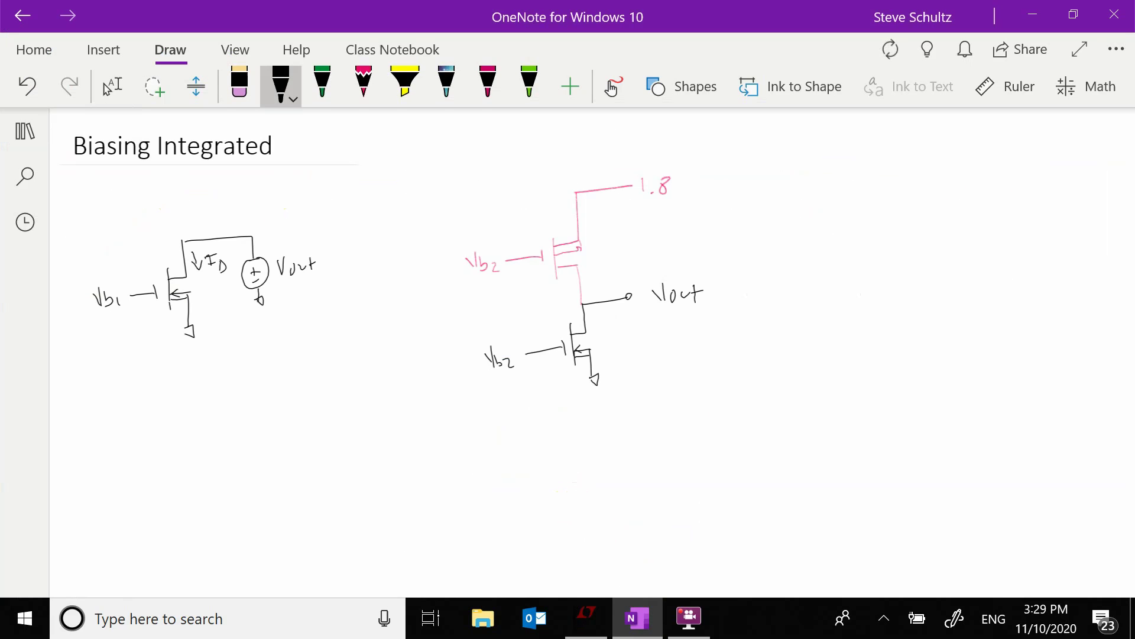
drag(72, 374, 89, 391)
drag(97, 383, 131, 374)
drag(124, 382, 143, 383)
drag(144, 377, 150, 369)
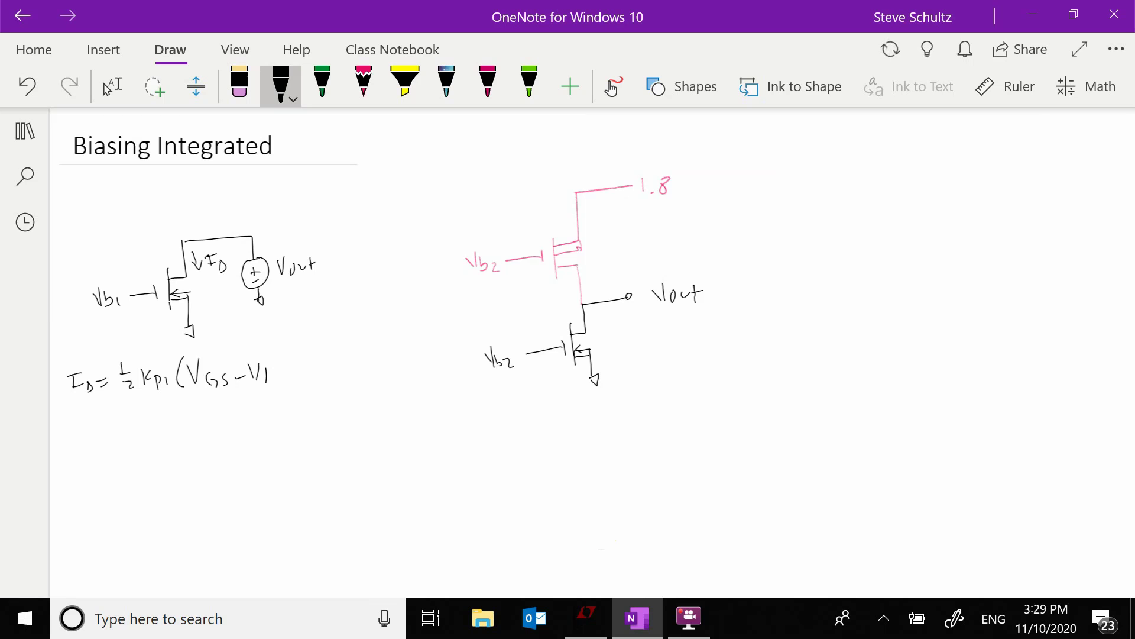
mouse_move(295, 365)
mouse_down()
mouse_move(304, 386)
mouse_move(338, 374)
mouse_up()
drag(354, 356, 392, 385)
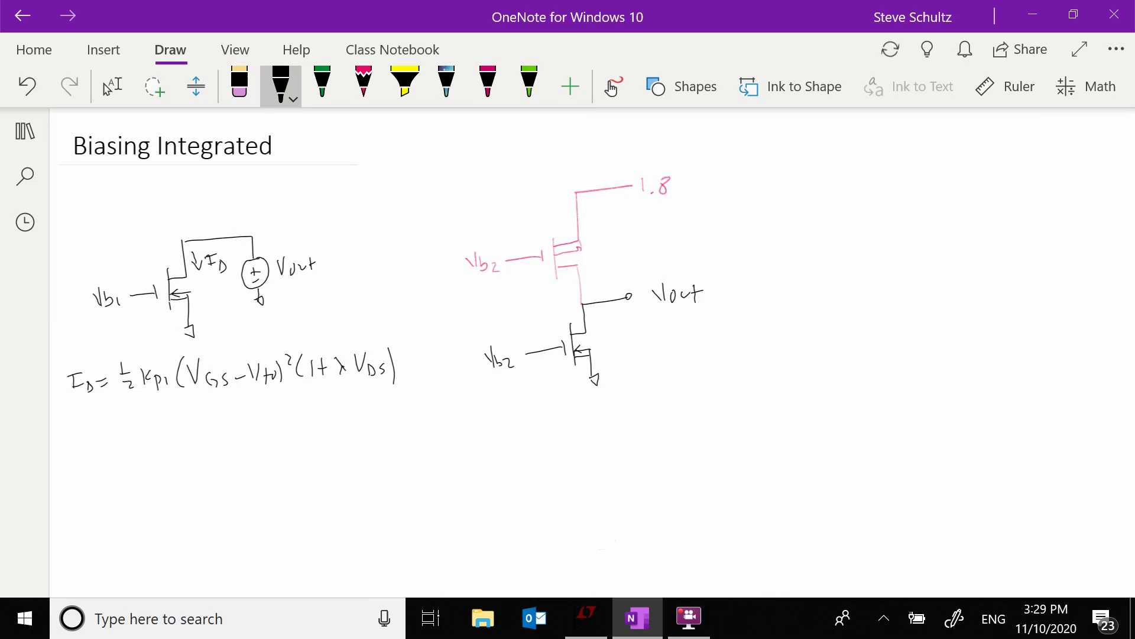
- Correct the equation so the gate term reads Vb1 and the last factor uses Vout
mouse_move(220, 379)
mouse_down()
mouse_move(244, 379)
mouse_move(203, 384)
mouse_up()
click(281, 83)
click(281, 83)
mouse_move(355, 366)
mouse_down()
mouse_move(395, 379)
mouse_move(363, 357)
mouse_up()
click(281, 83)
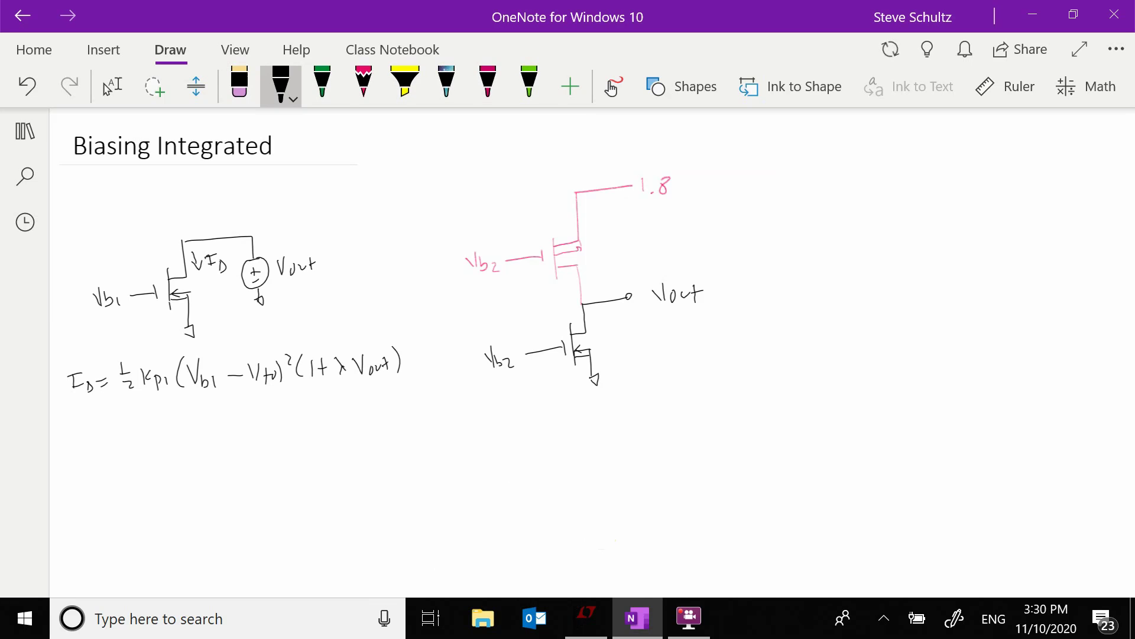
- Sketch an I_D versus VDS graph with labelled axes and a rising curve
drag(100, 418, 110, 413)
drag(112, 501, 412, 456)
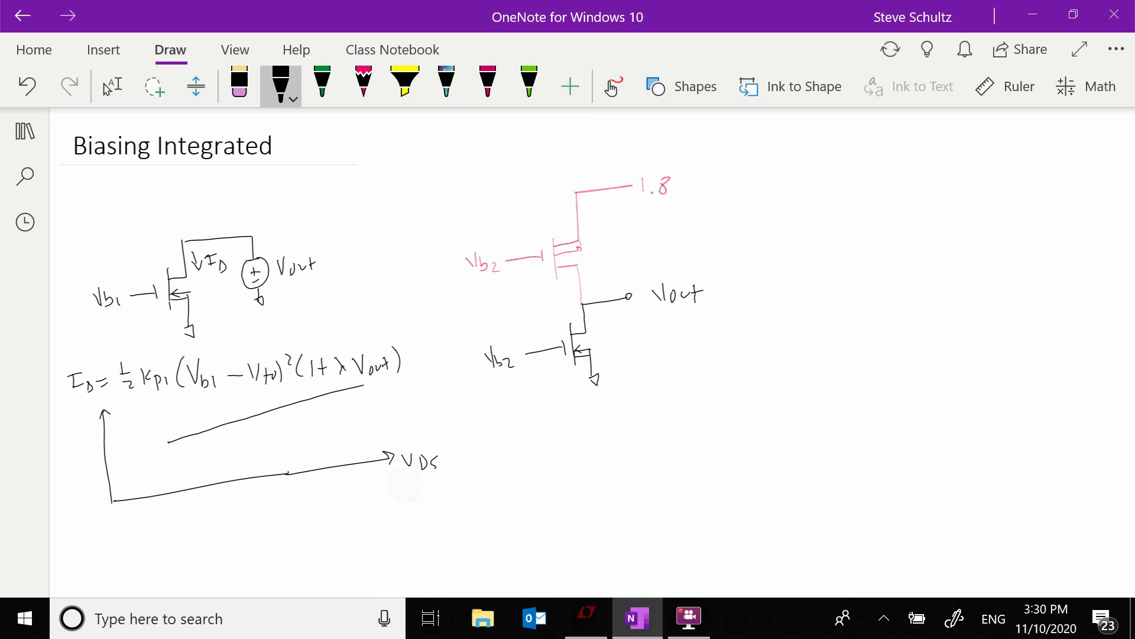
drag(114, 500, 168, 442)
mouse_move(69, 426)
mouse_down()
mouse_move(66, 440)
mouse_move(74, 425)
mouse_up()
drag(80, 433, 81, 443)
- Underline Vb1 in the equation with pink ink
click(364, 83)
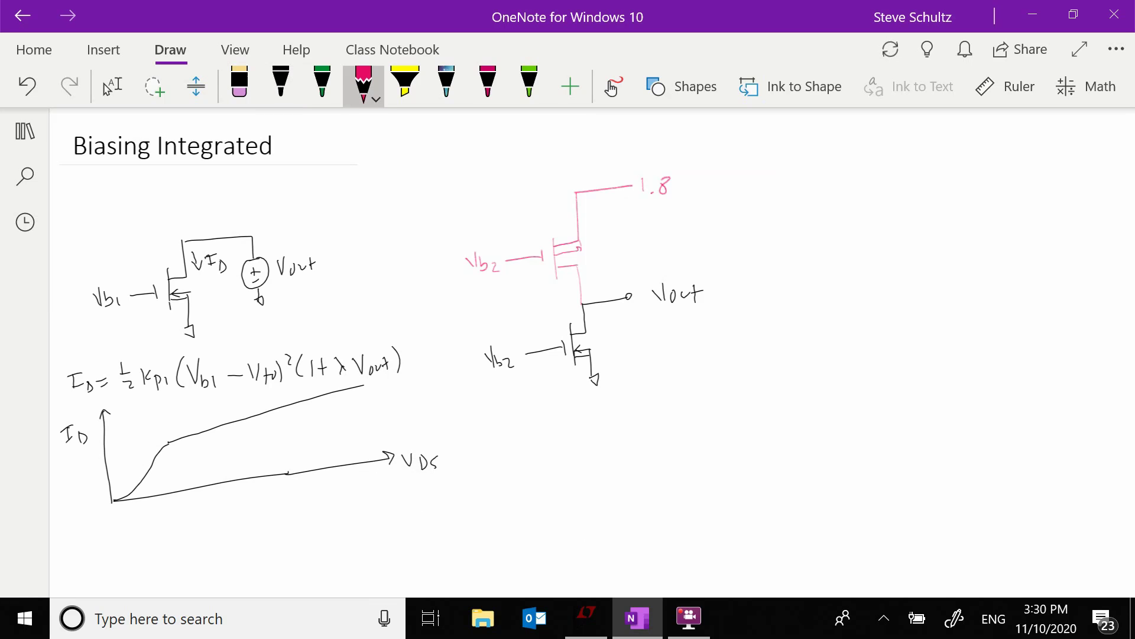
drag(201, 392, 215, 391)
click(112, 86)
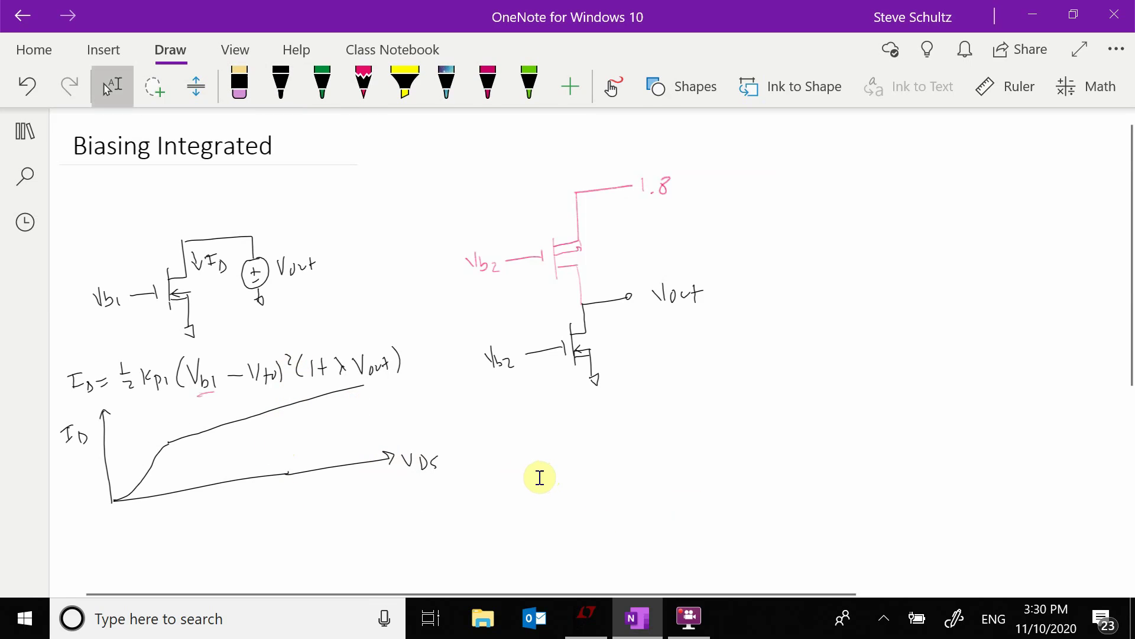
- Undo the pink underline under Vb1
scroll(539, 478, down, 2)
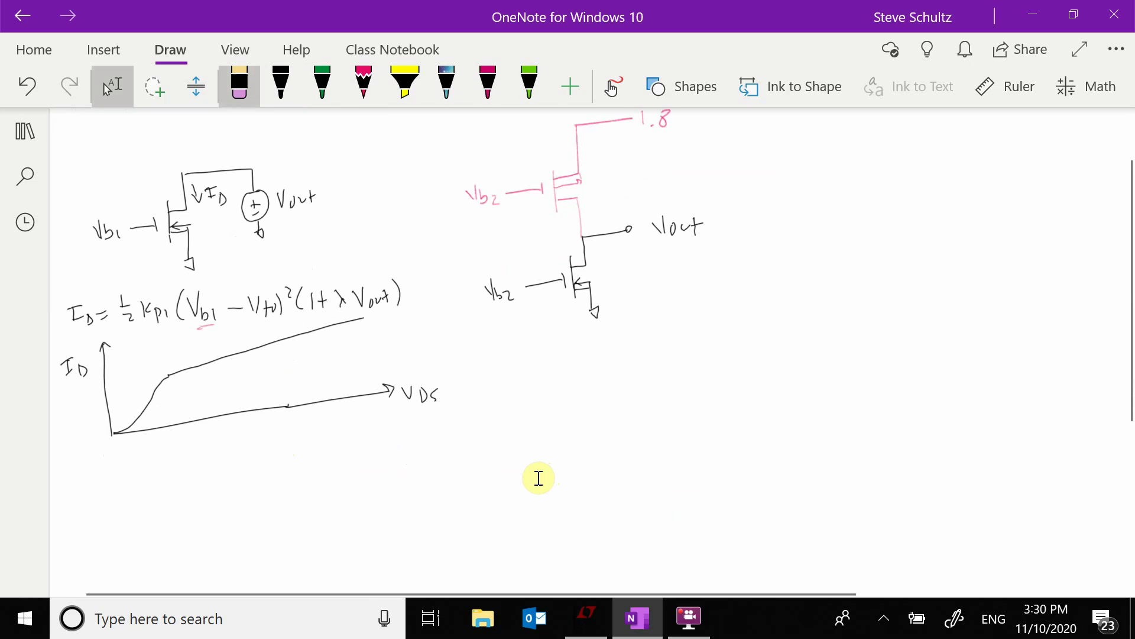
key(ctrl+z)
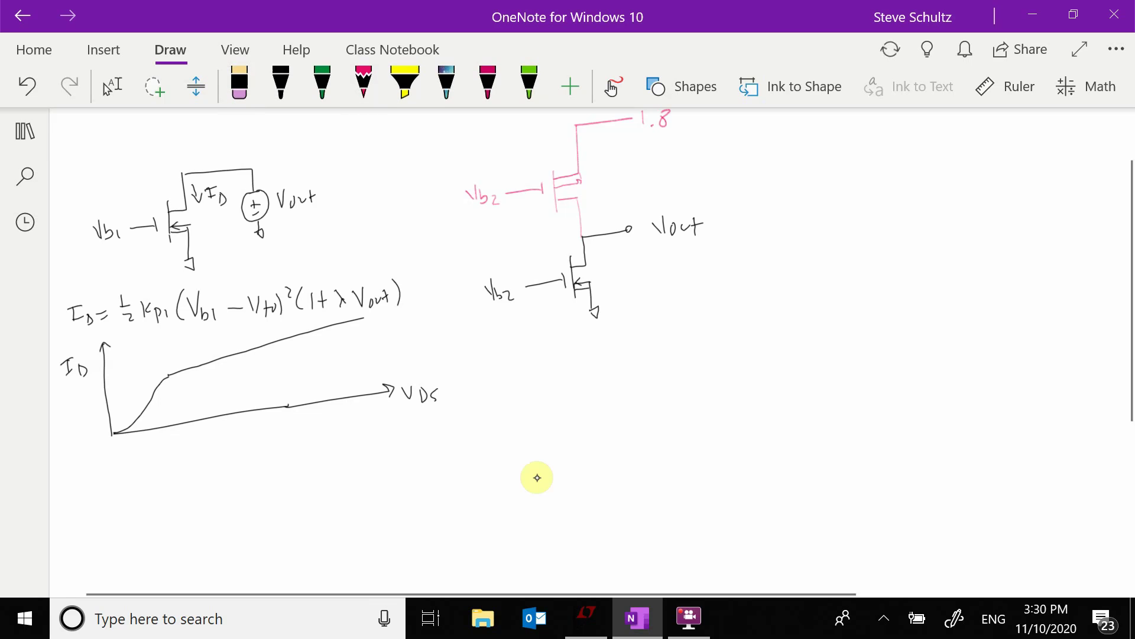
scroll(597, 352, down, 1)
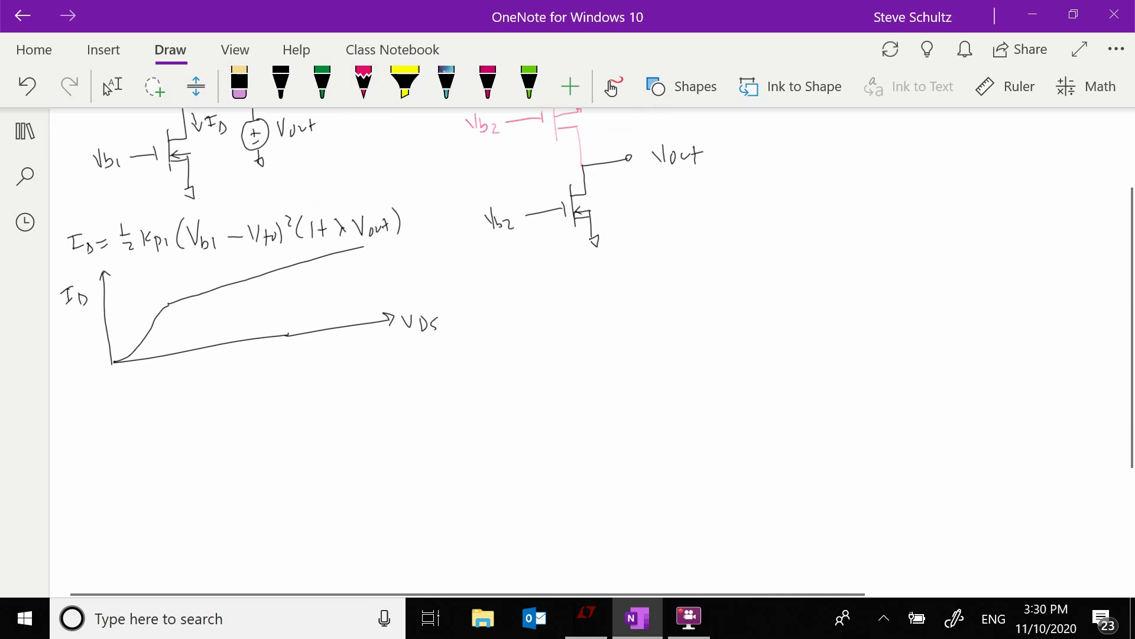
click(107, 88)
- Sketch a PMOS in pink ink with gate Vb2, a Vout source and a supply label at the drain
click(364, 86)
mouse_move(469, 395)
mouse_down()
mouse_move(449, 398)
mouse_move(449, 438)
mouse_move(430, 441)
mouse_move(430, 464)
mouse_move(453, 447)
mouse_move(462, 511)
mouse_up()
drag(456, 528, 463, 525)
mouse_move(450, 507)
mouse_down()
mouse_move(449, 534)
mouse_move(458, 501)
mouse_move(471, 552)
mouse_up()
drag(480, 504, 519, 510)
drag(522, 503, 523, 518)
drag(520, 510, 526, 508)
drag(453, 486, 456, 504)
mouse_move(415, 440)
mouse_down()
mouse_move(415, 456)
mouse_move(352, 458)
mouse_move(363, 456)
mouse_up()
click(369, 452)
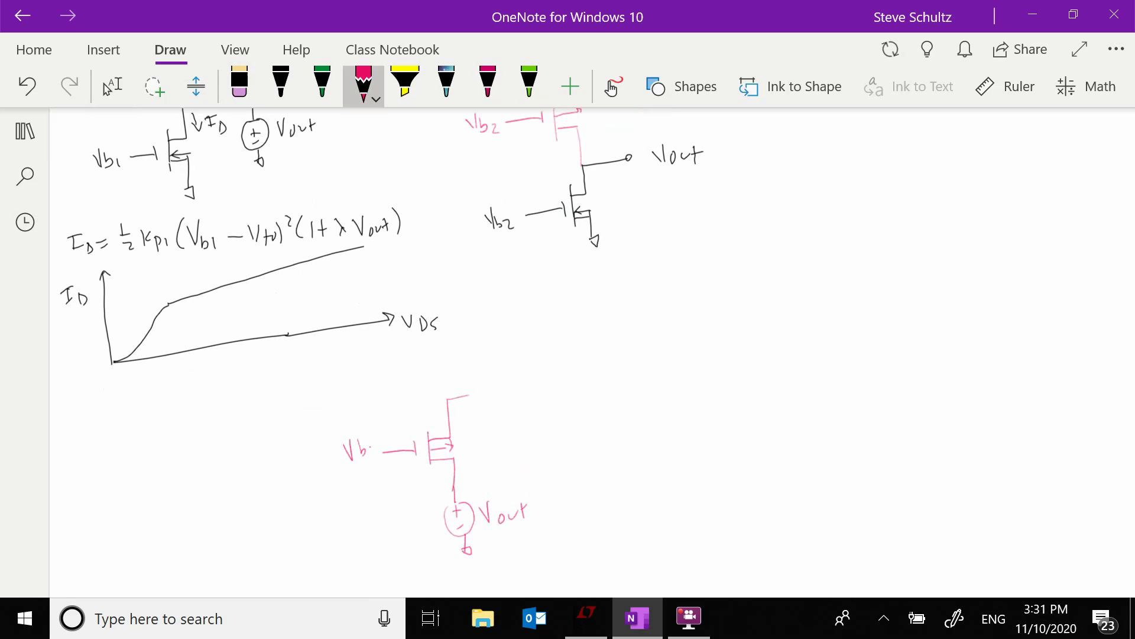
mouse_move(475, 382)
mouse_down()
mouse_move(475, 395)
mouse_move(491, 395)
mouse_up()
click(485, 393)
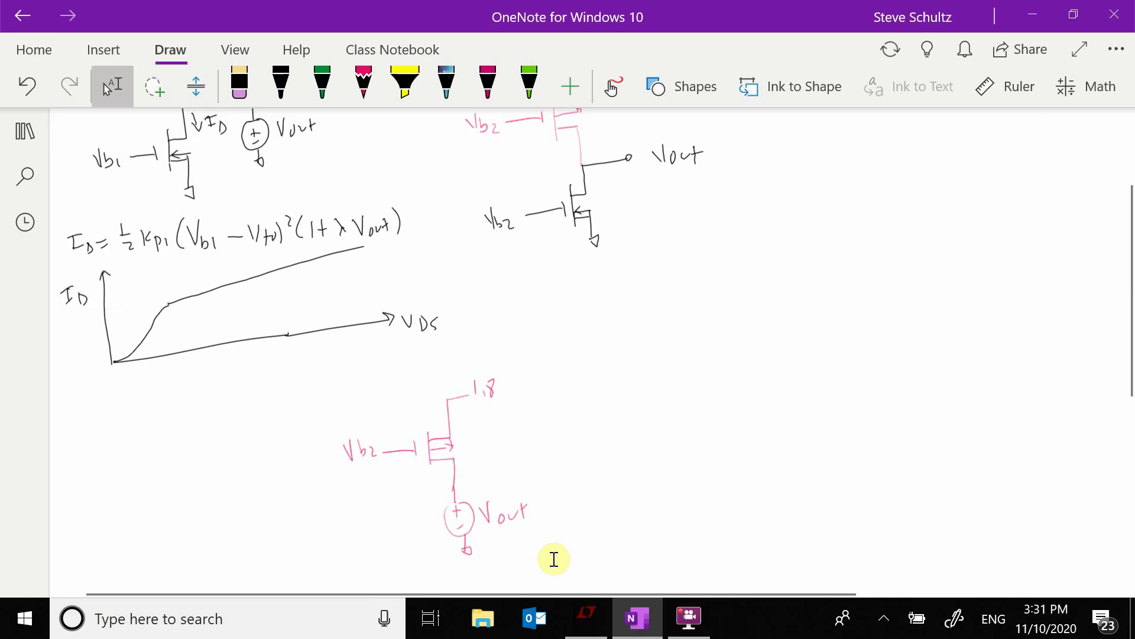
- In LTspice, cut the wire joining the R1/R2 node to source V2
click(586, 614)
drag(588, 480, 540, 529)
click(325, 55)
click(453, 448)
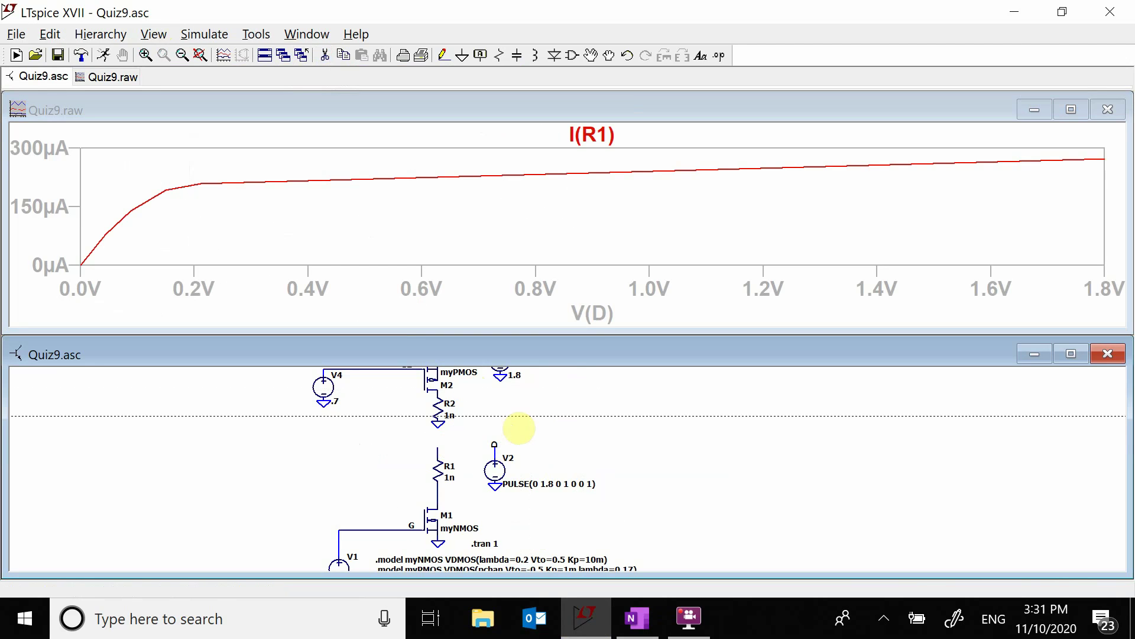
- Wire R2's lower end to V2's top terminal
click(494, 445)
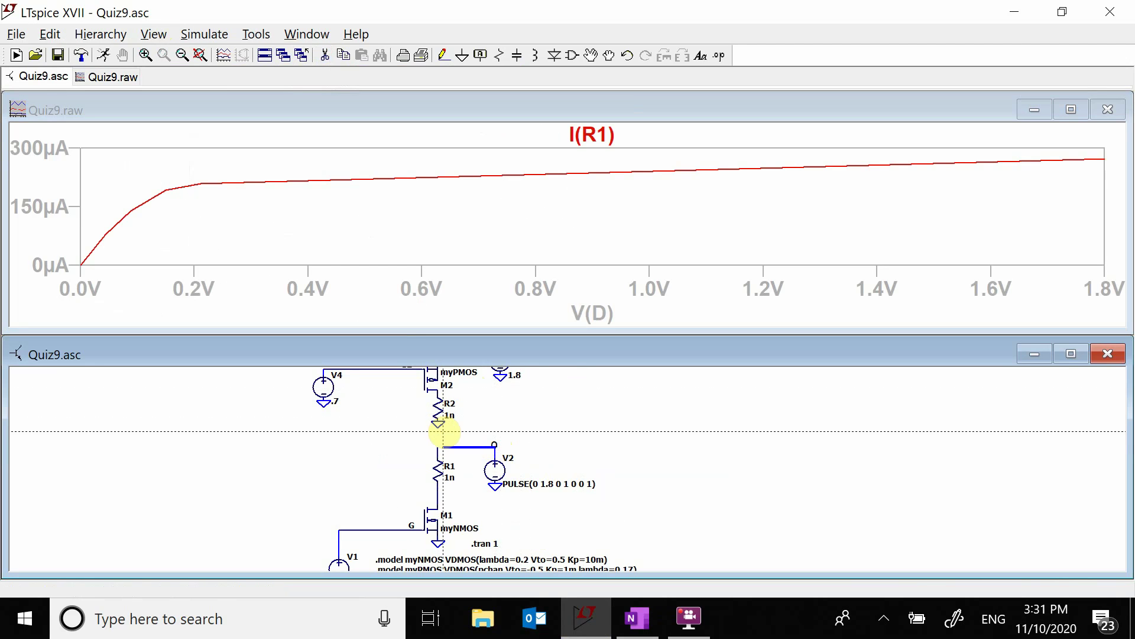
key(Escape)
click(325, 59)
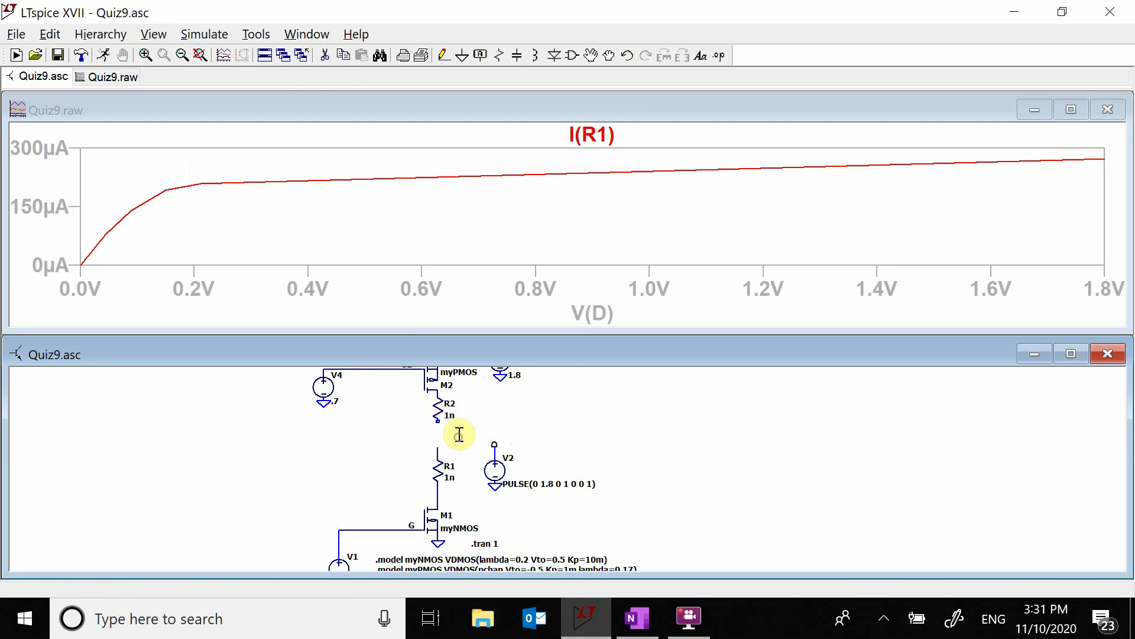
key(F3)
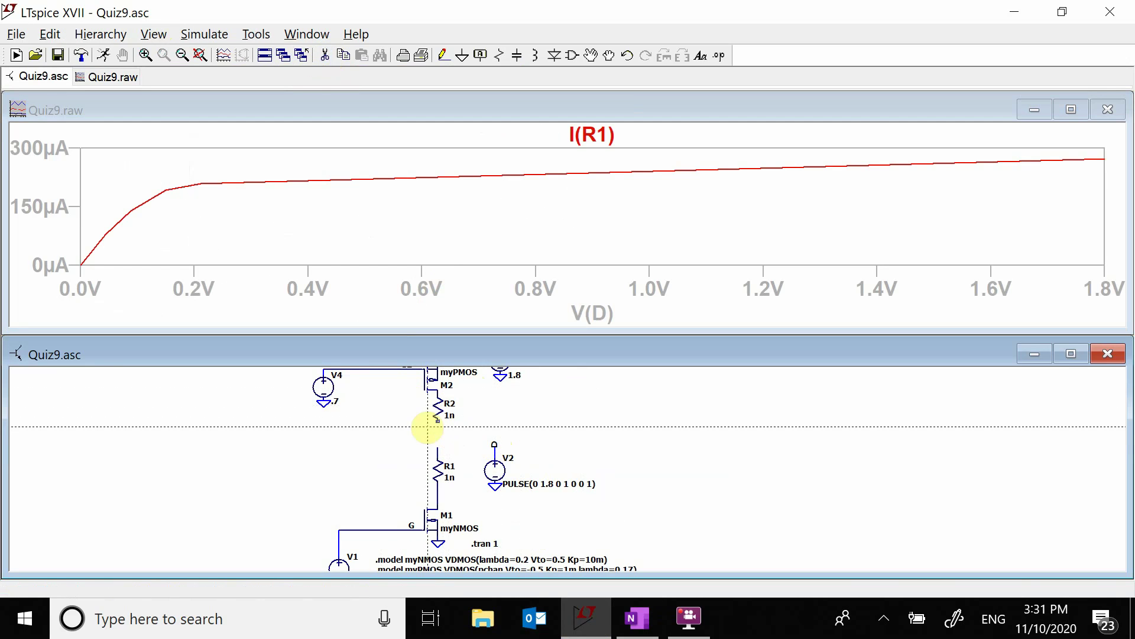
click(439, 421)
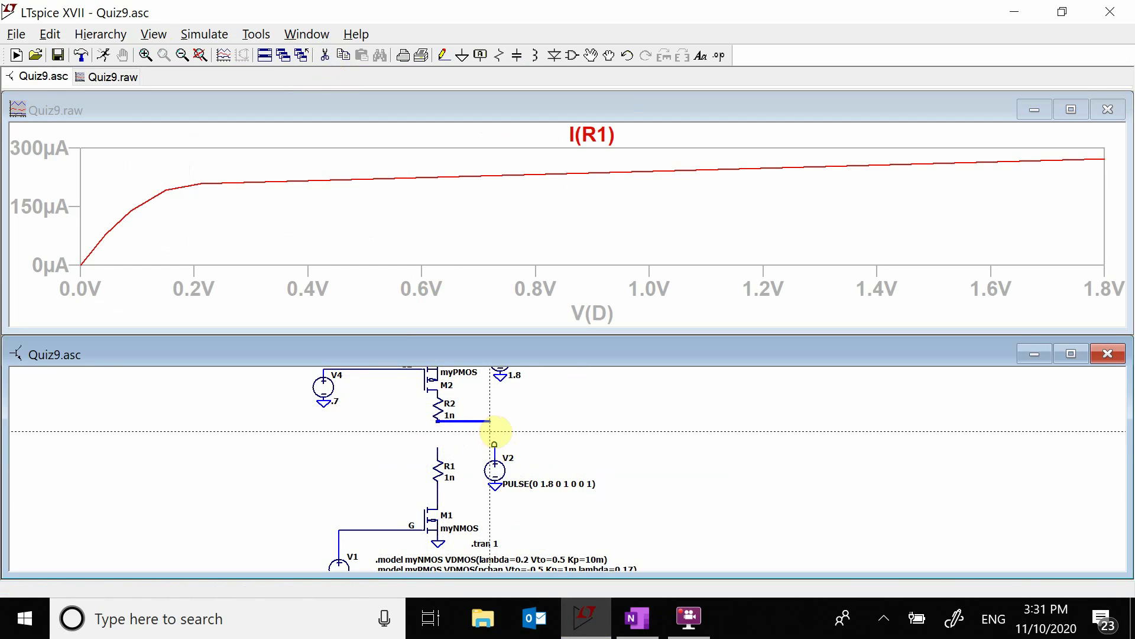
click(495, 447)
key(Escape)
- Disconnect R1 from the R2 node, rerun, and plot I(R2)
drag(565, 416, 565, 473)
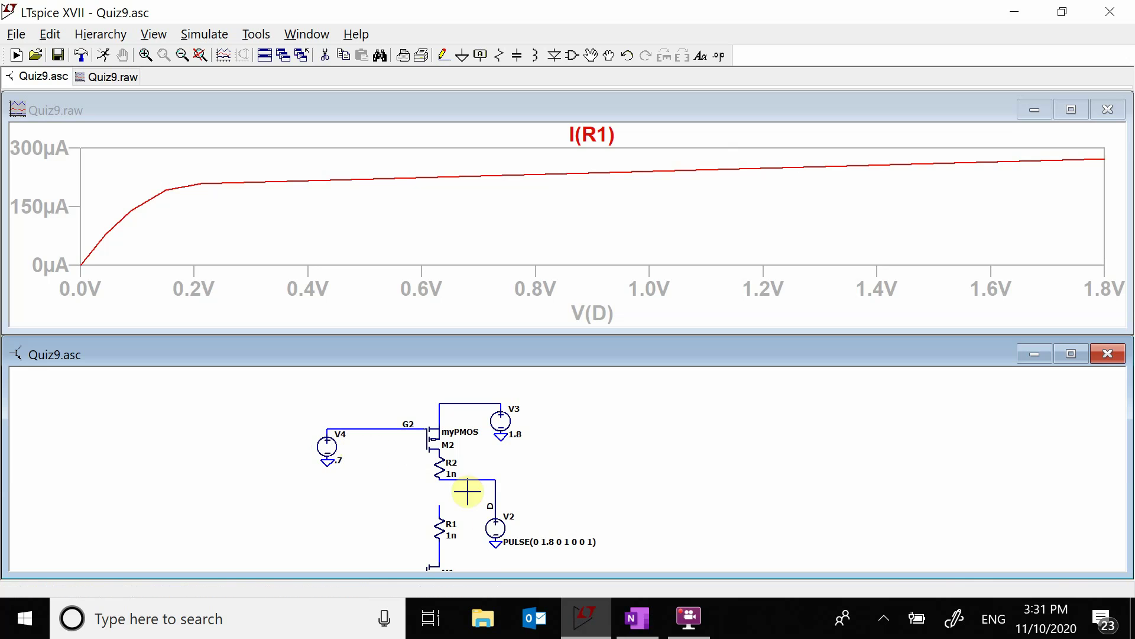
click(439, 487)
click(108, 52)
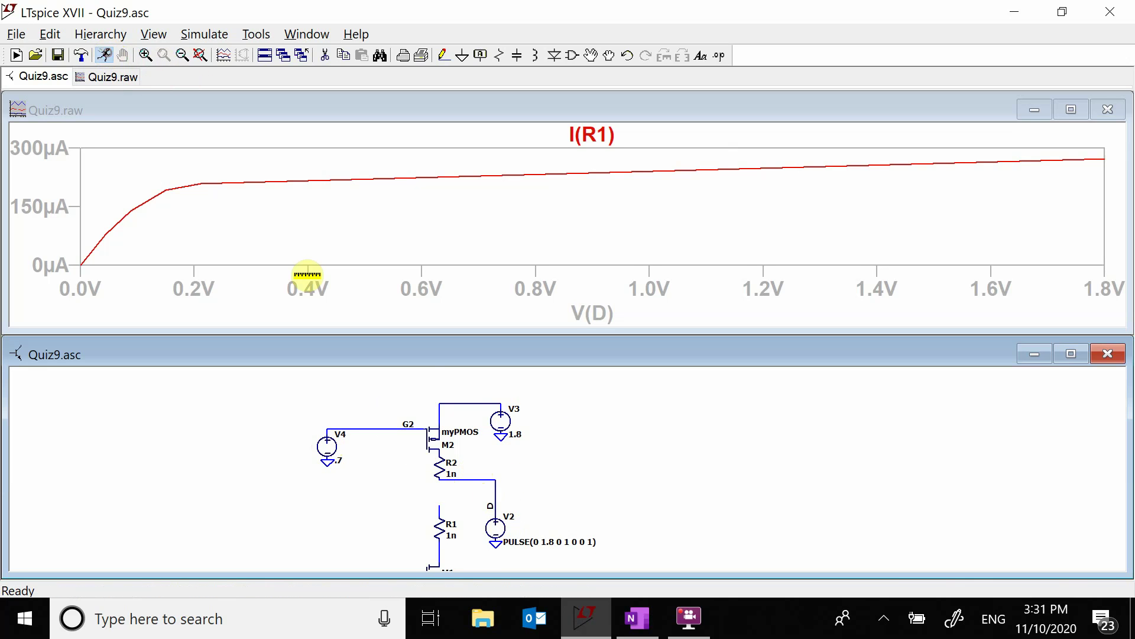
click(447, 465)
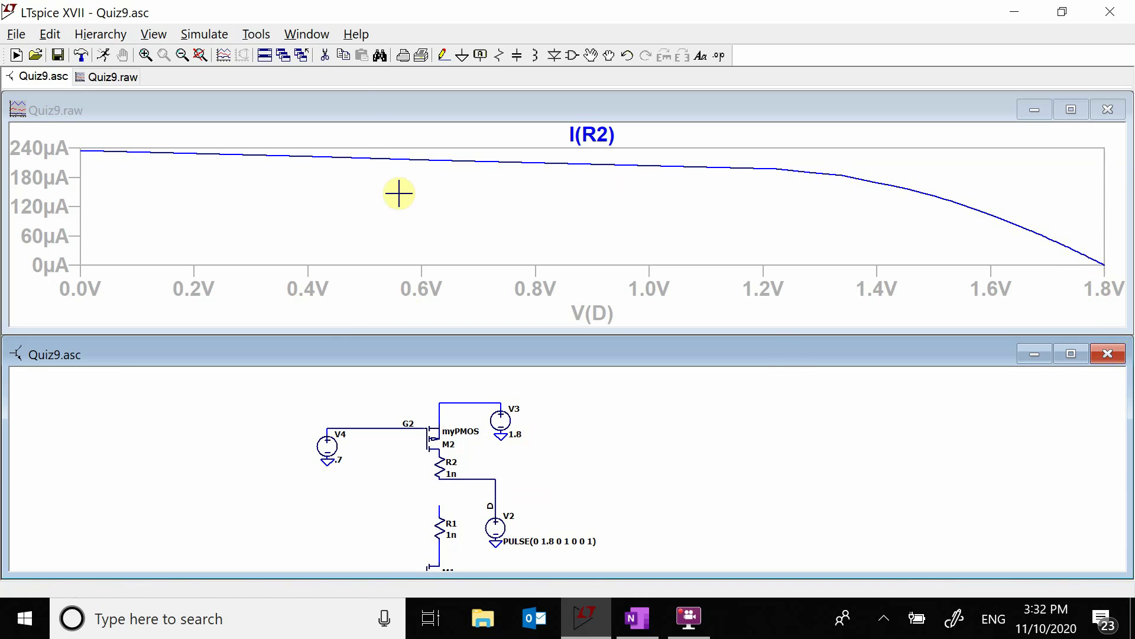
- Draw a wire from R2's bottom back to R1's top and rerun the simulation
click(445, 55)
click(439, 480)
click(440, 507)
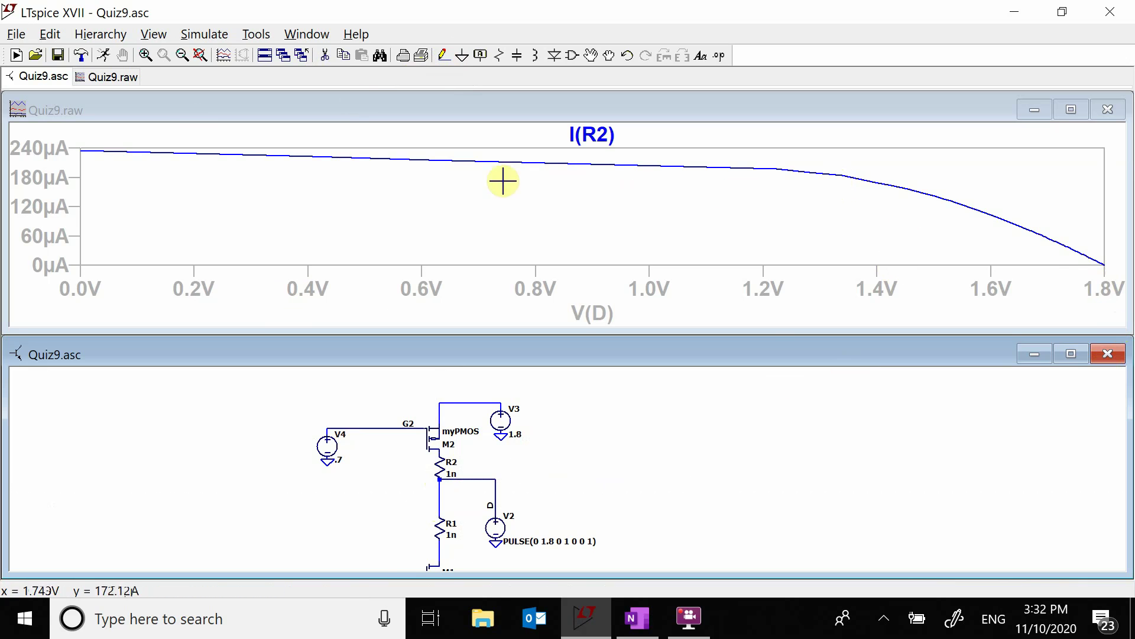
click(108, 56)
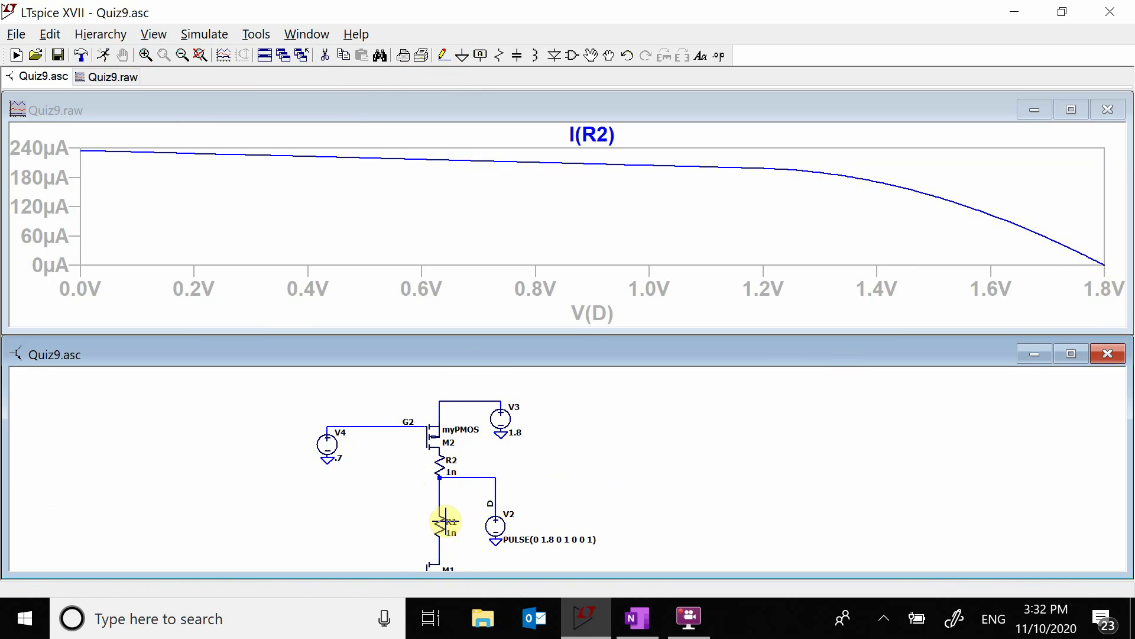
- Add I(R1) to the plot alongside I(R2), then pan to show M1 and V1
click(444, 520)
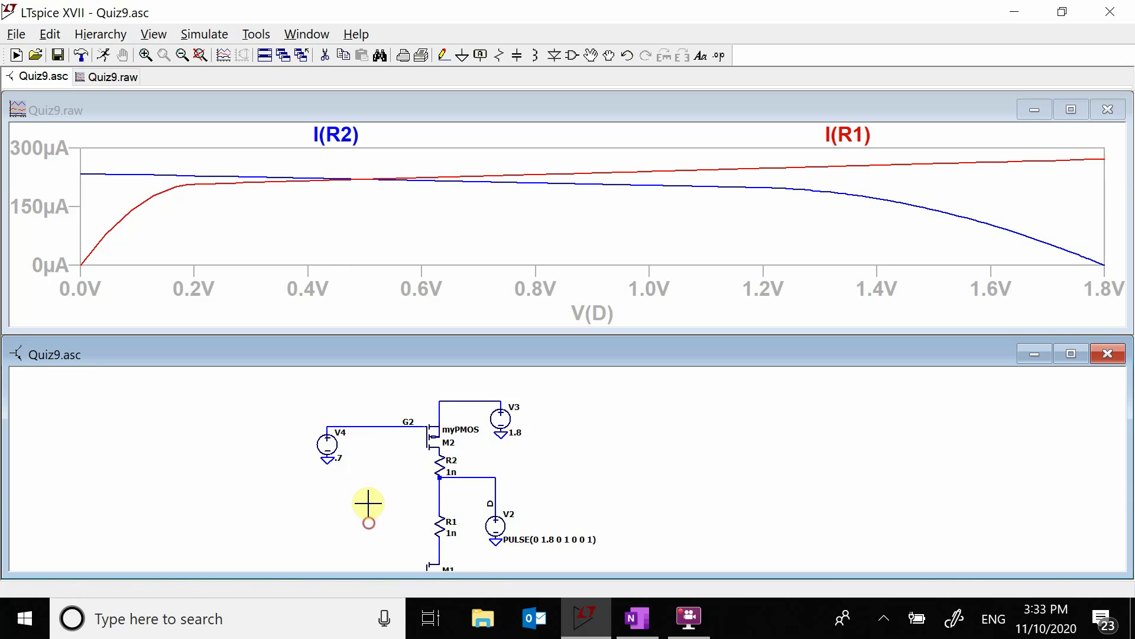
drag(368, 504, 362, 426)
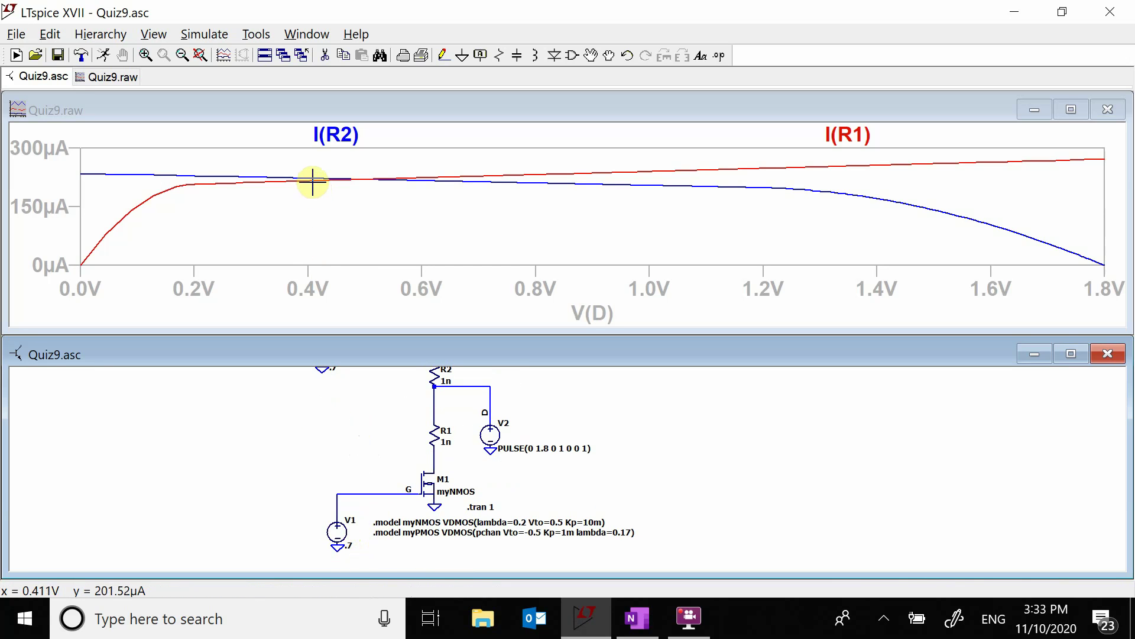
- Set V1's DC value to 0.72 V and rerun the simulation
right_click(347, 525)
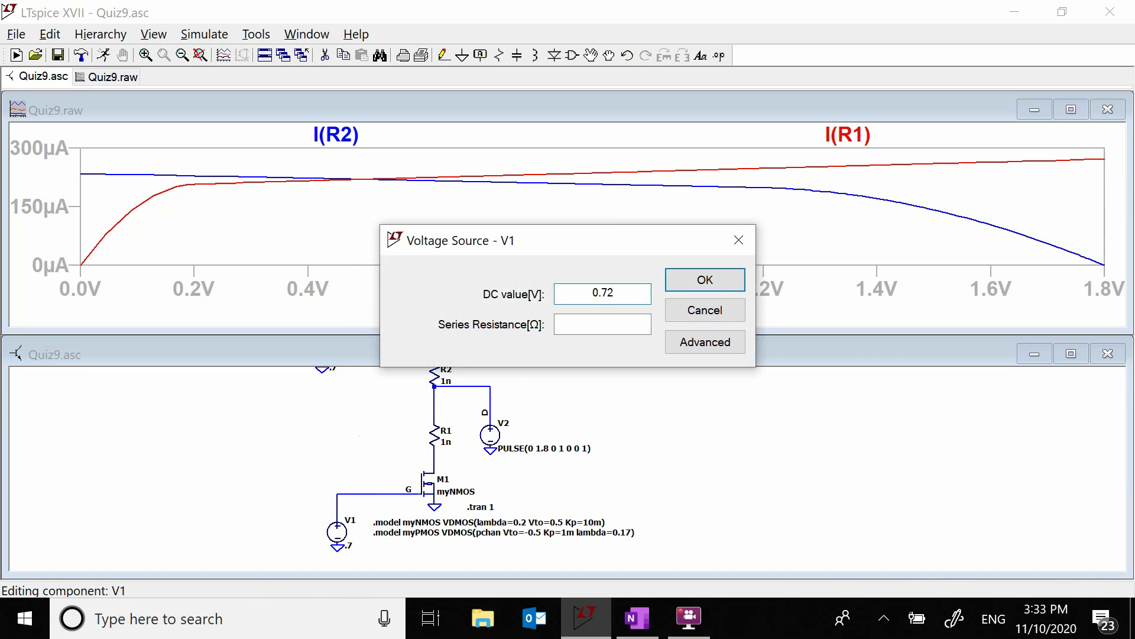
key(Return)
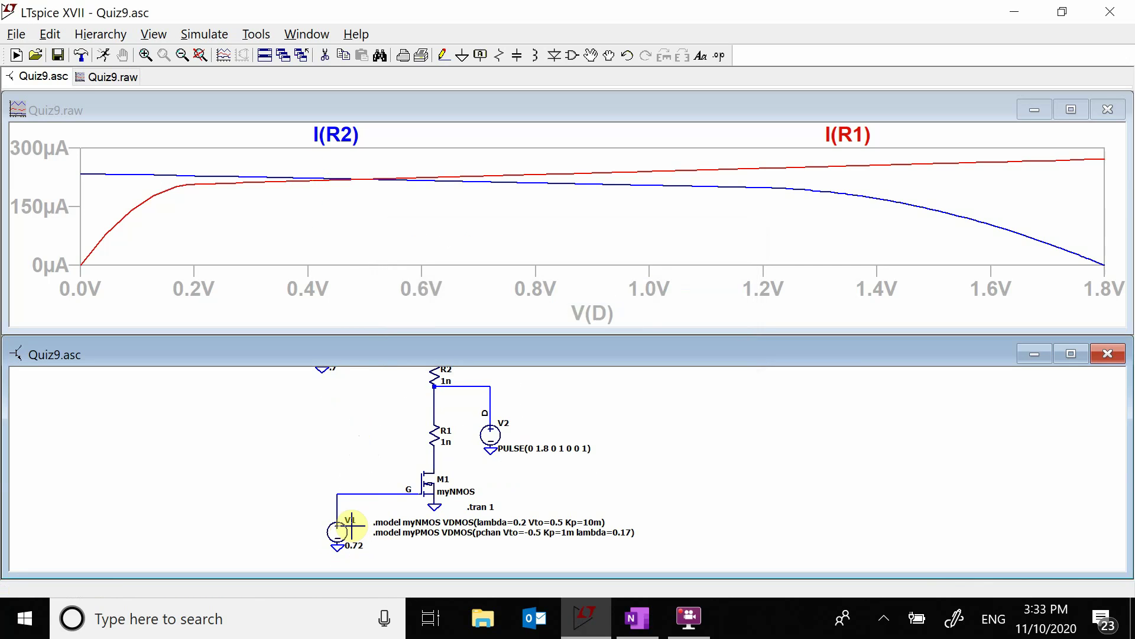
click(105, 55)
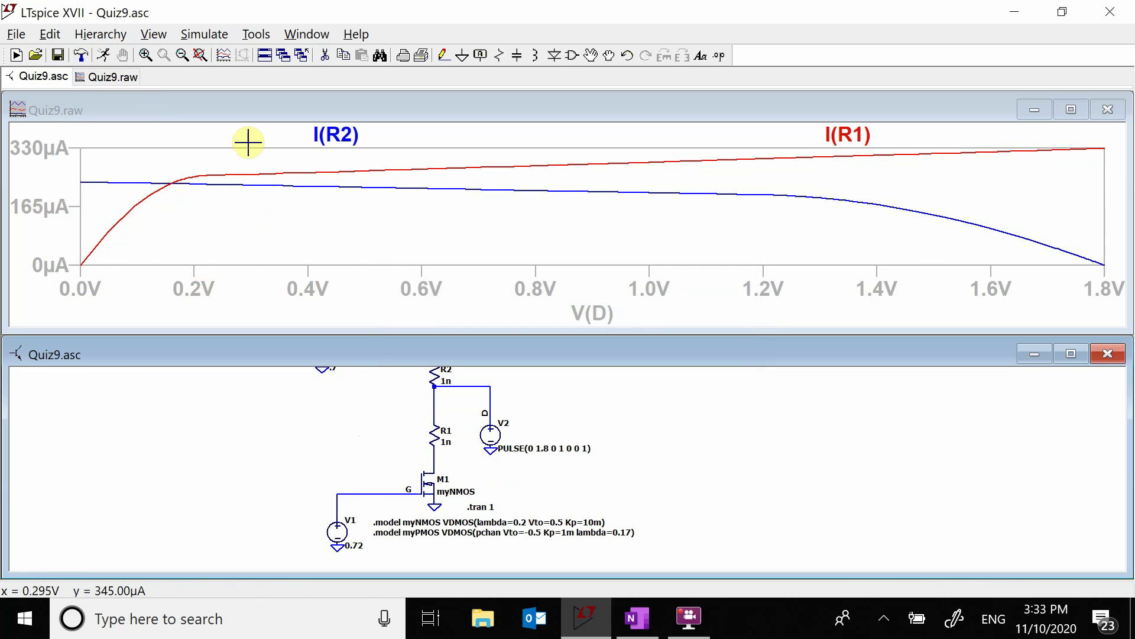
- Raise V1 to 0.75 V, rerun, and pan to review M2, the sources and model lines
right_click(331, 544)
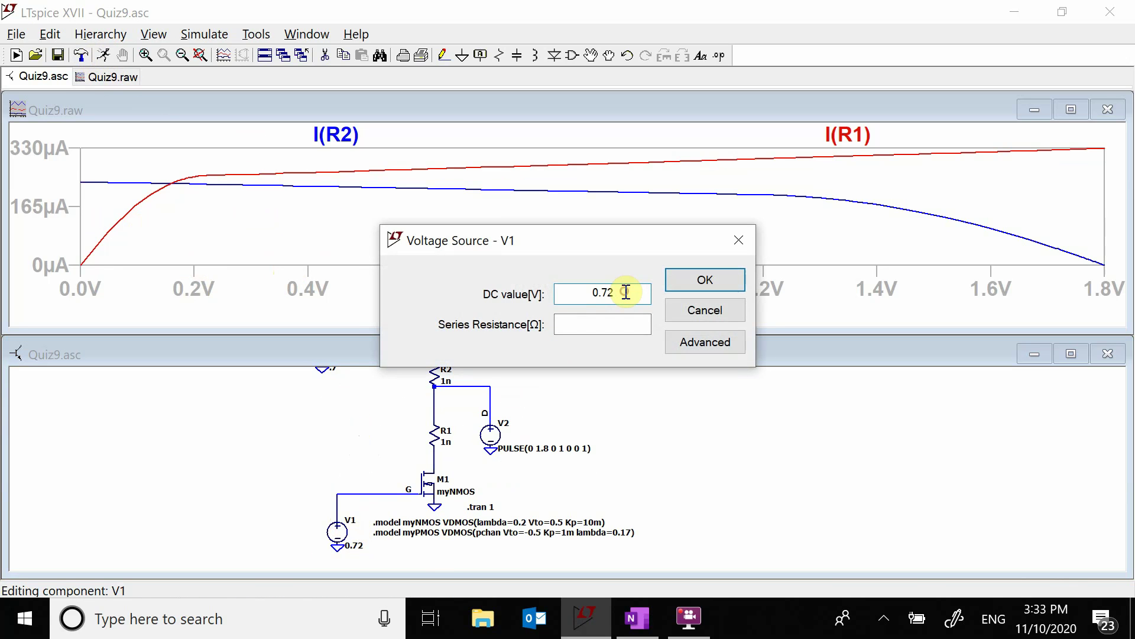
text(0.75)
key(Return)
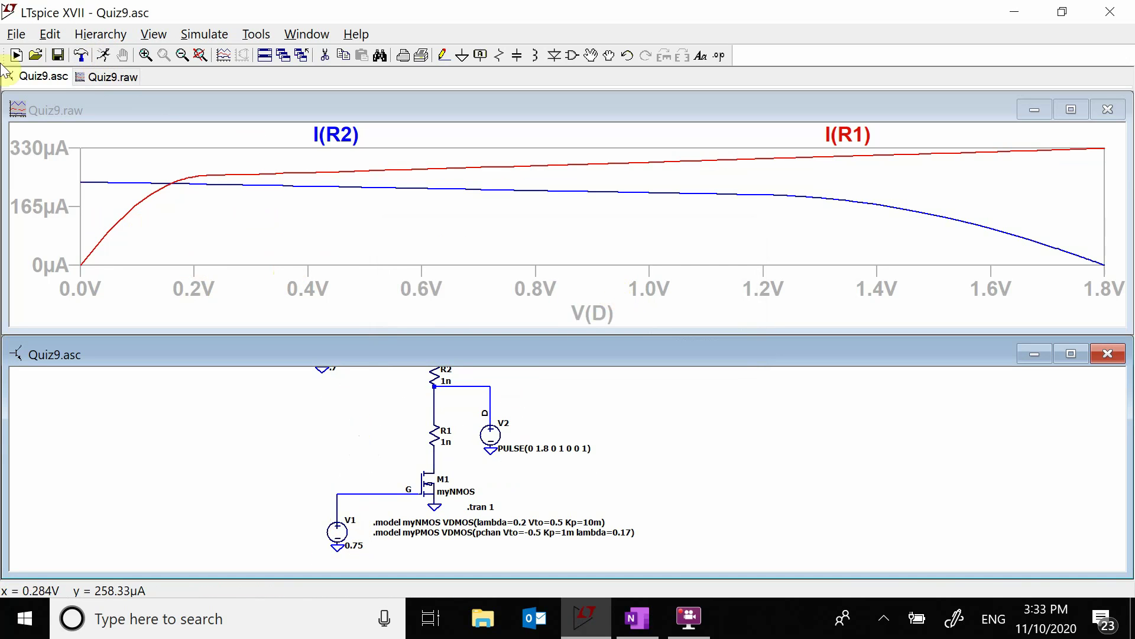
click(108, 54)
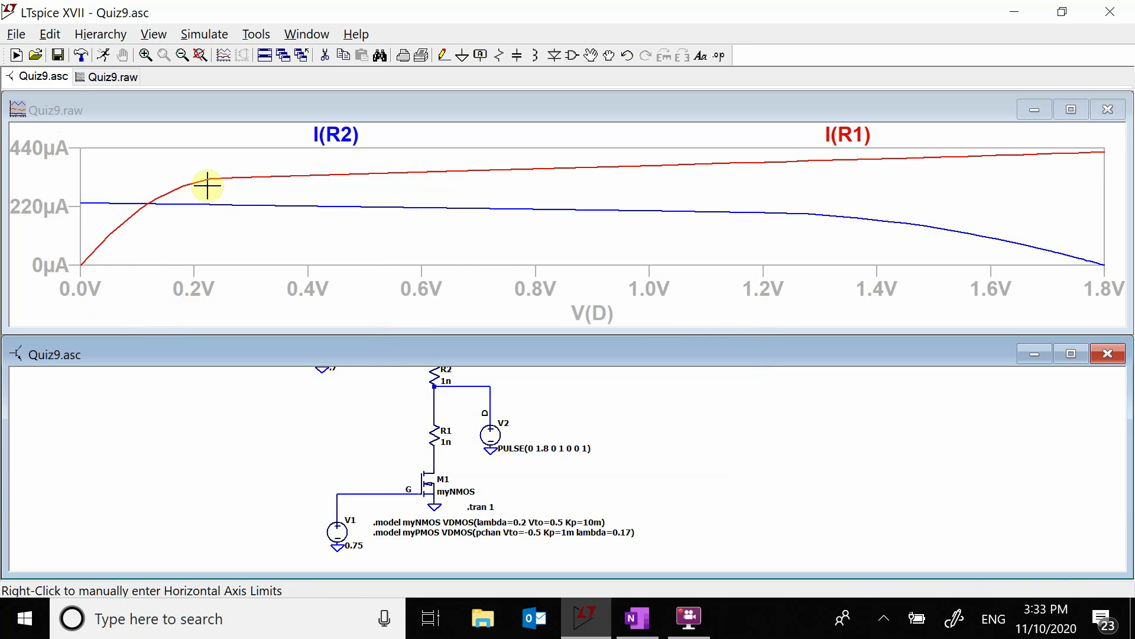
drag(669, 431, 662, 476)
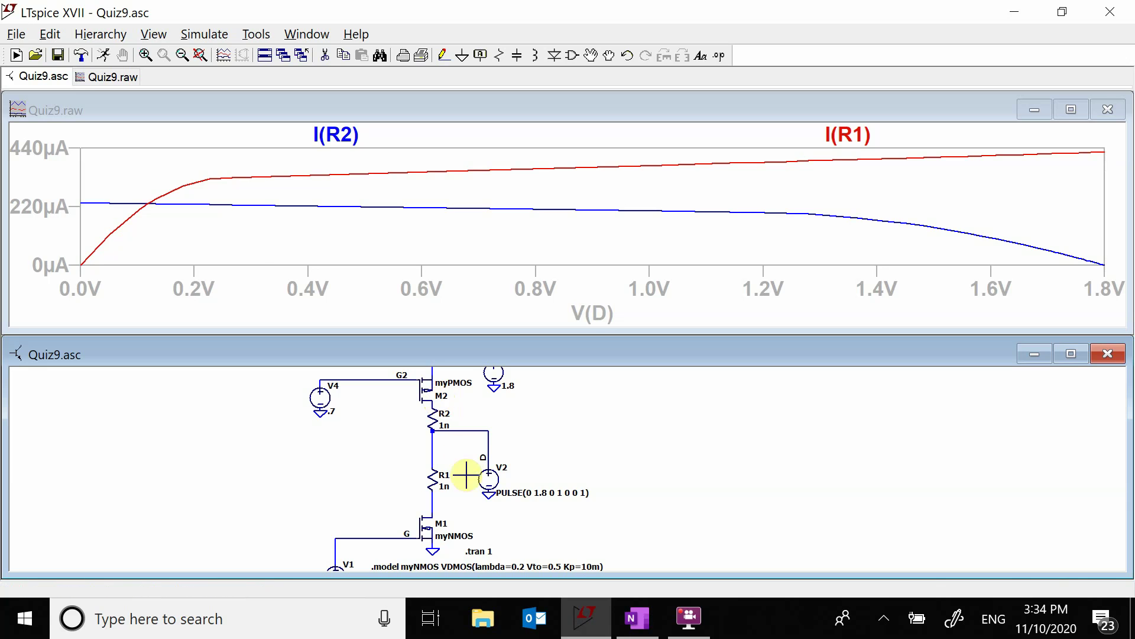
mouse_move(592, 547)
mouse_down()
mouse_move(593, 493)
mouse_move(598, 535)
mouse_up()
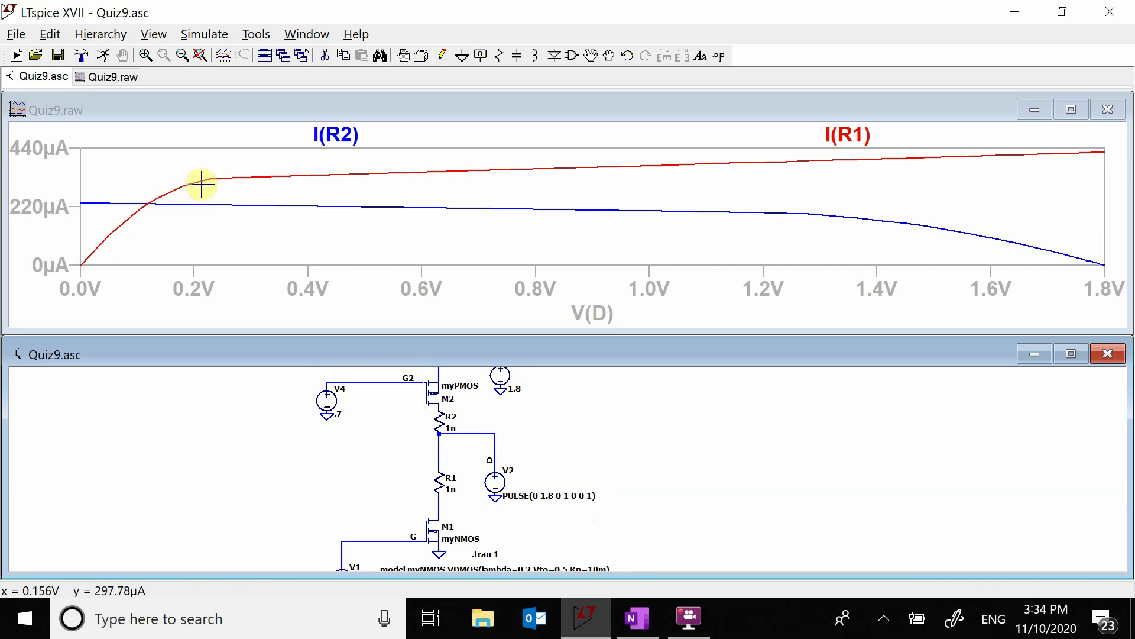